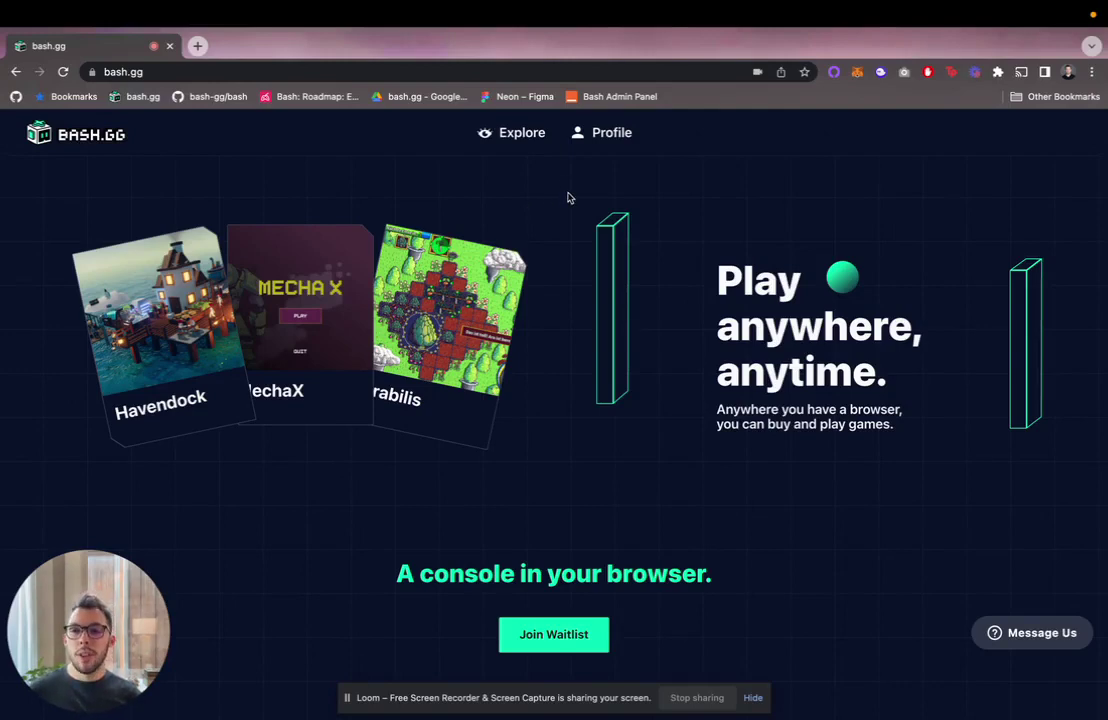
# Switch from the Chrome bash.gg page to the desktop running Unity
pyautogui.hotkey('ctrl', 'Left')
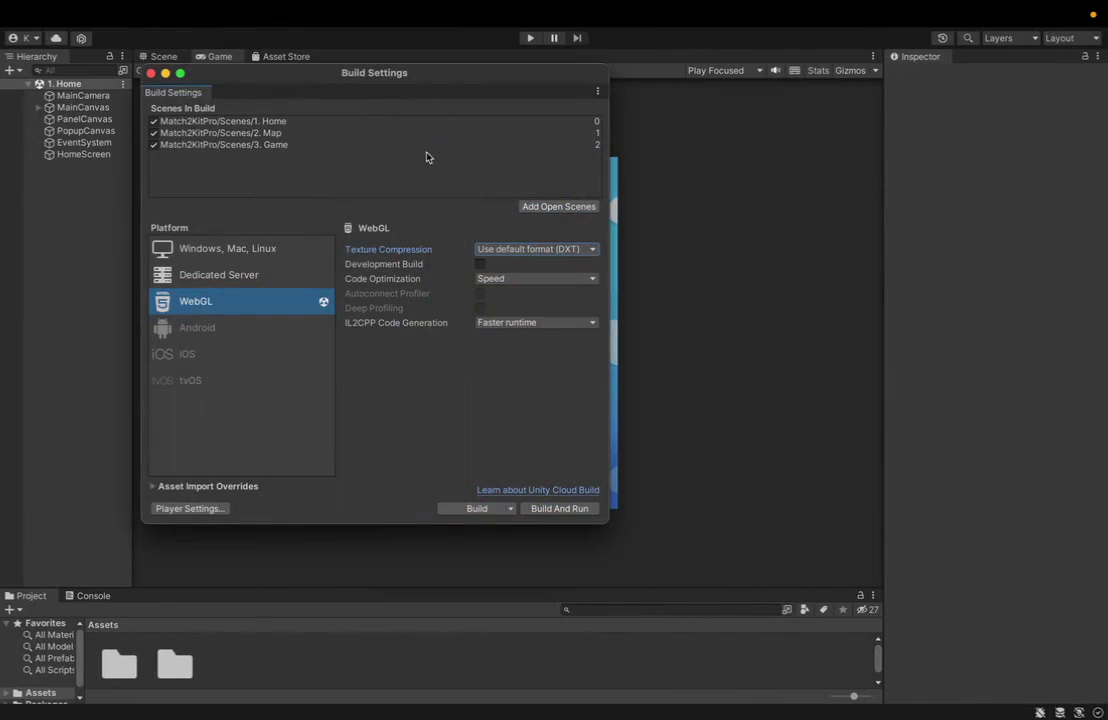
# From WebGL Build Settings, leave Development Build off and open Player Settings
pyautogui.click(150, 74)
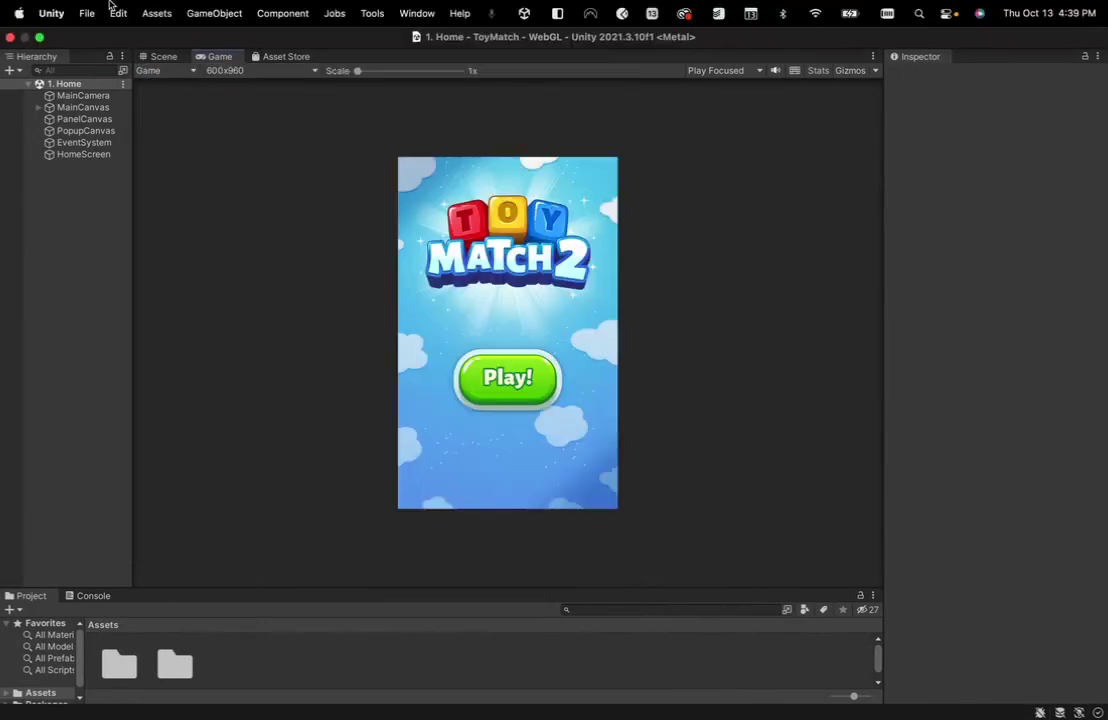
pyautogui.click(89, 12)
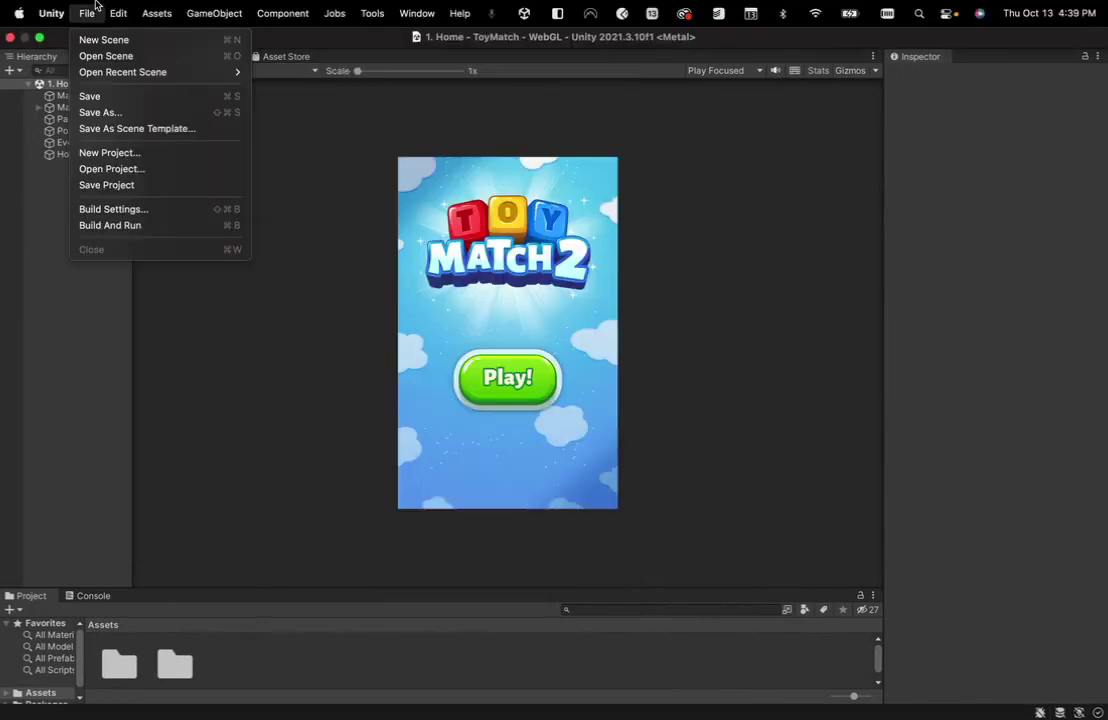
pyautogui.click(147, 210)
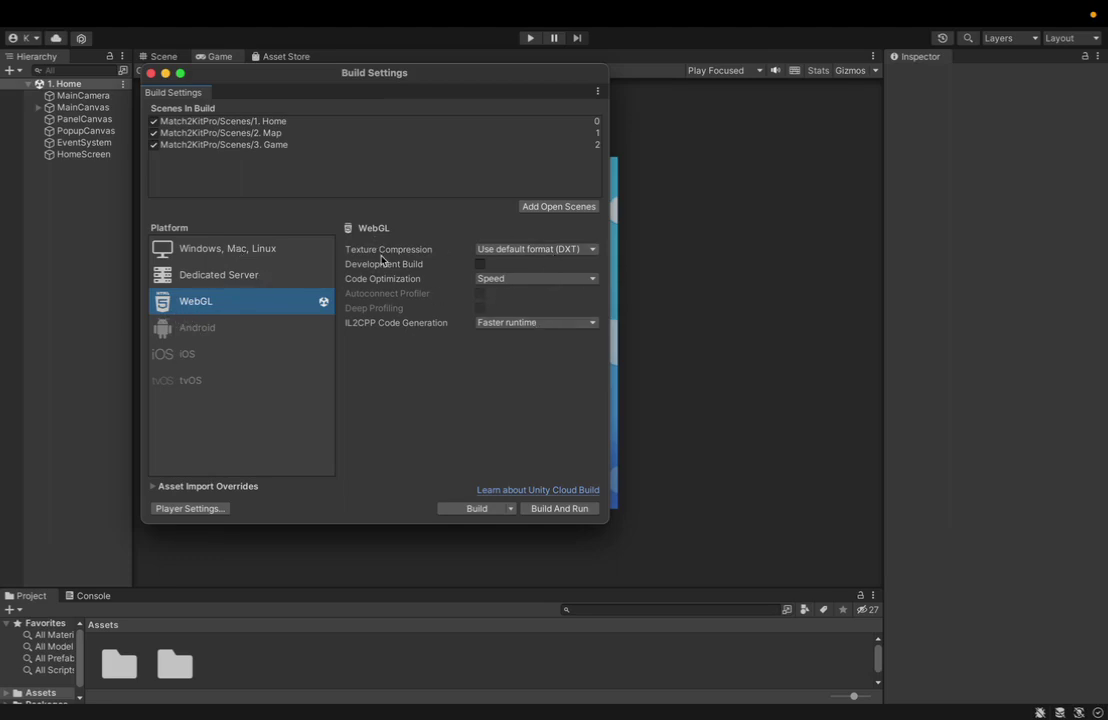
pyautogui.click(479, 264)
pyautogui.click(479, 264)
pyautogui.click(190, 509)
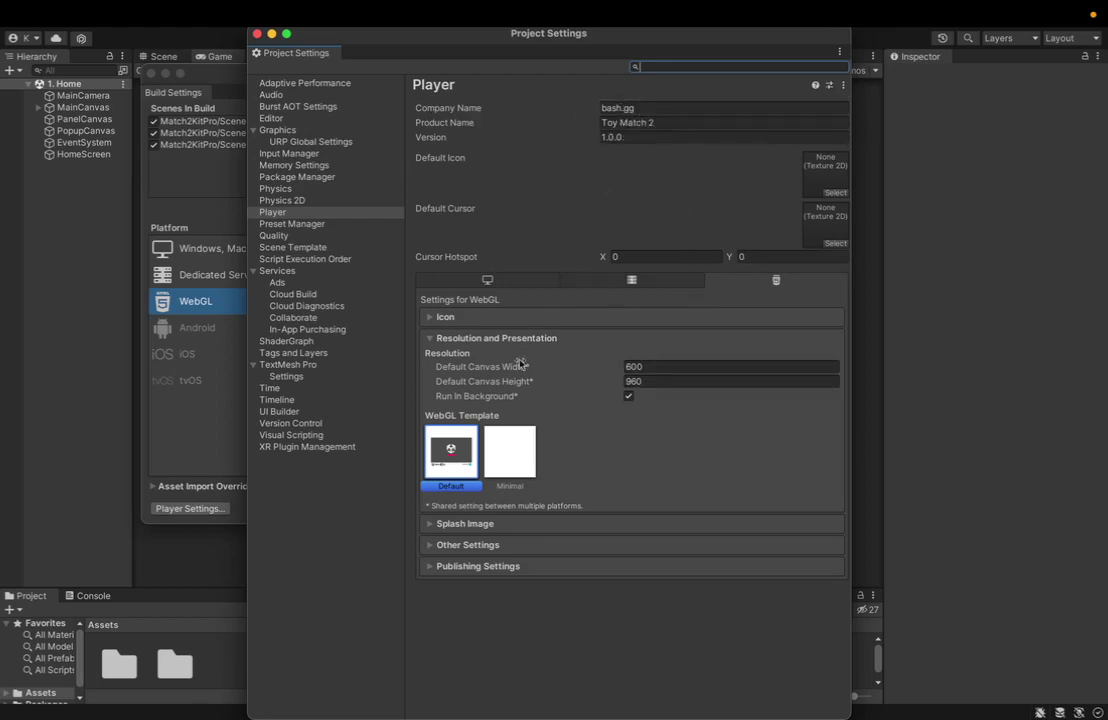
# Under Resolution and Presentation, pick the Minimal WebGL template and toggle Run In Background
pyautogui.click(446, 318)
pyautogui.click(446, 318)
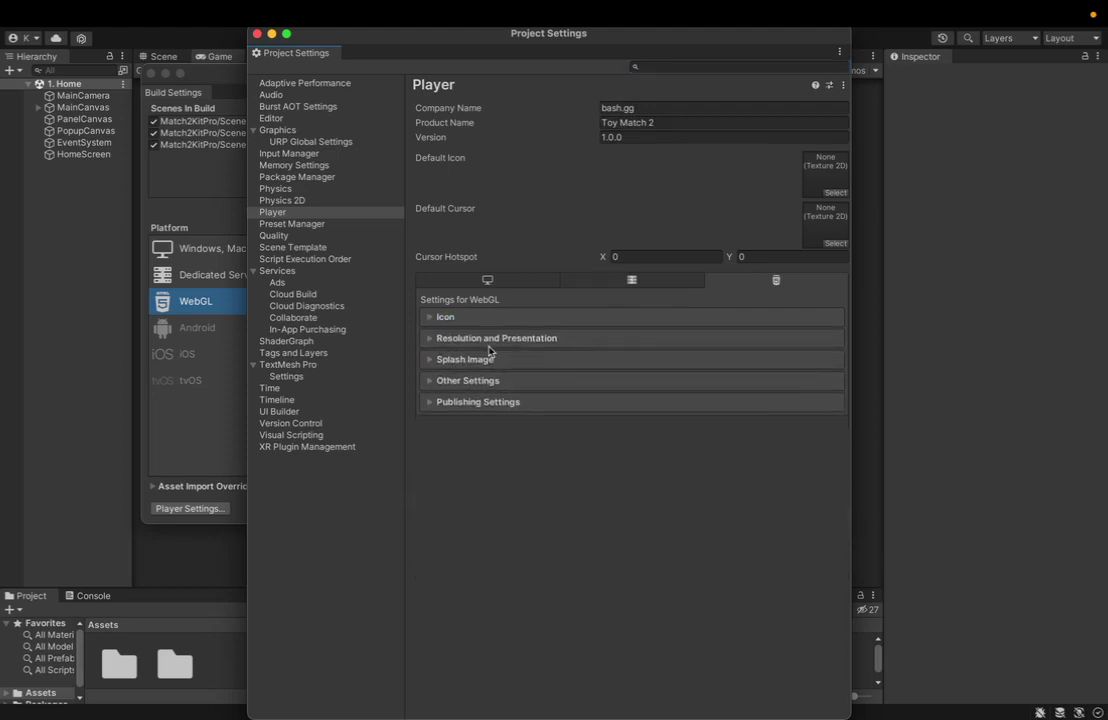
pyautogui.click(488, 340)
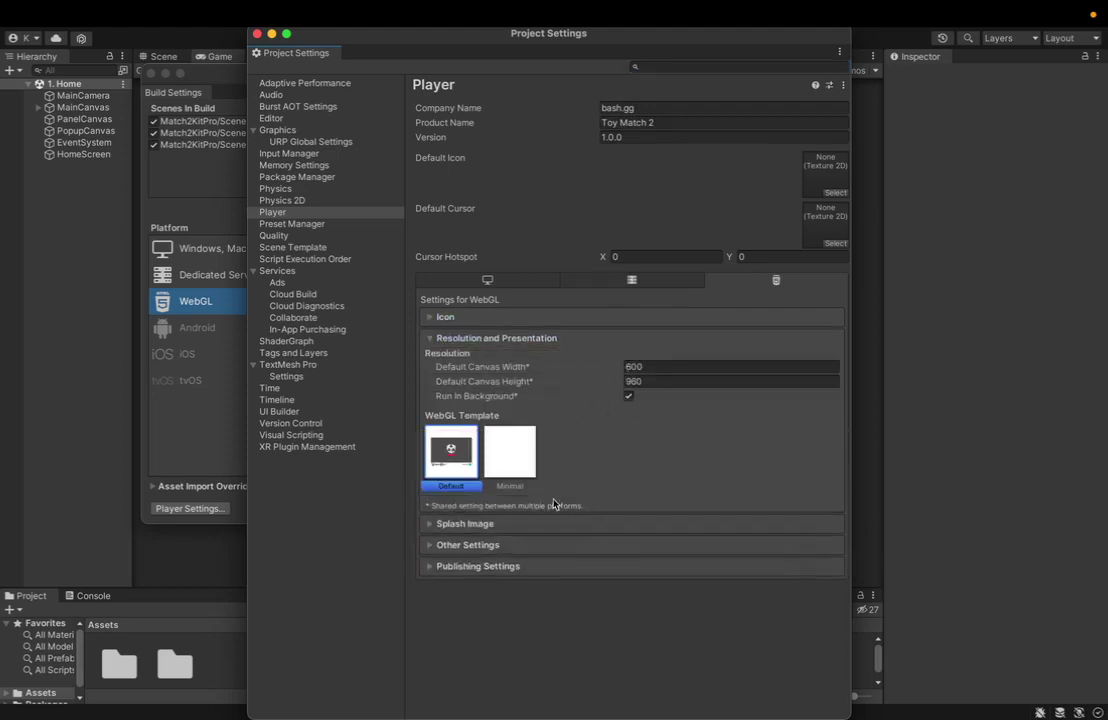
pyautogui.click(500, 456)
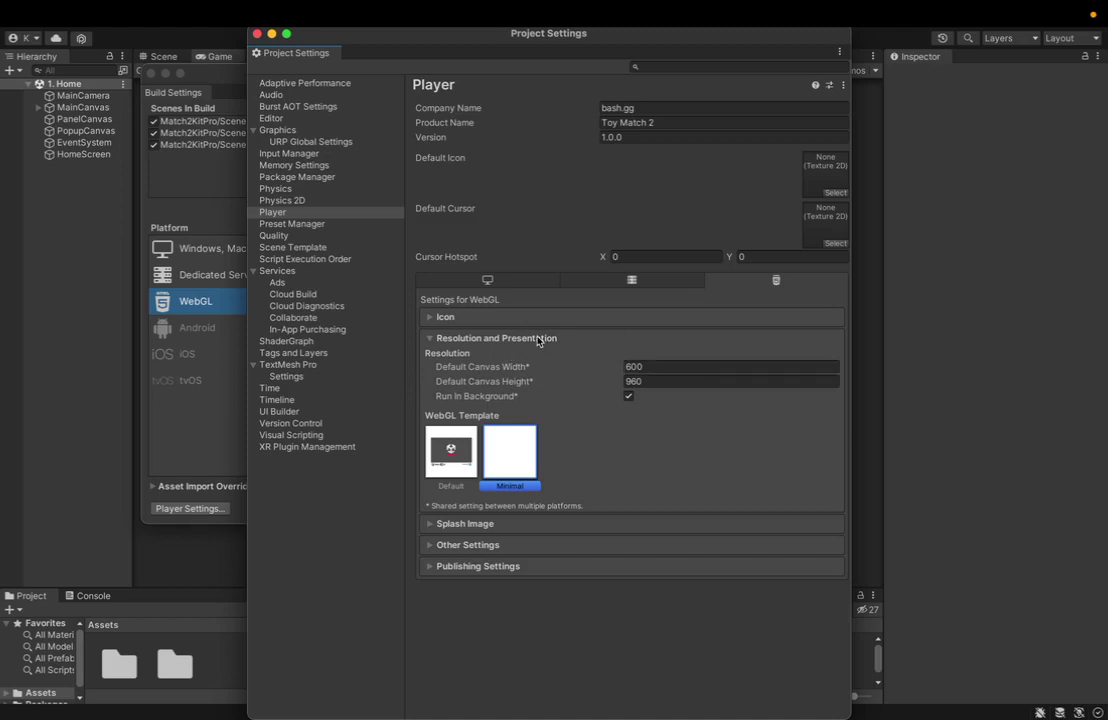
pyautogui.click(628, 396)
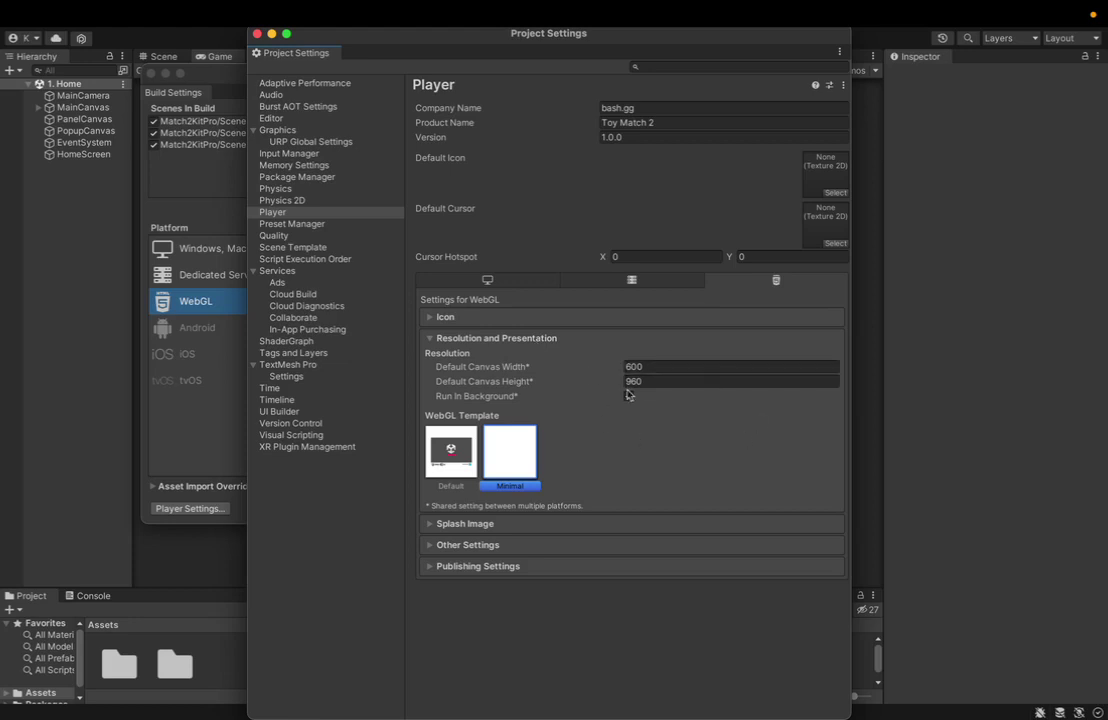
# Uncheck Show Unity Logo in Splash Image, then fold that section away
pyautogui.click(512, 340)
pyautogui.click(487, 360)
pyautogui.scroll(-1, 580, 431)
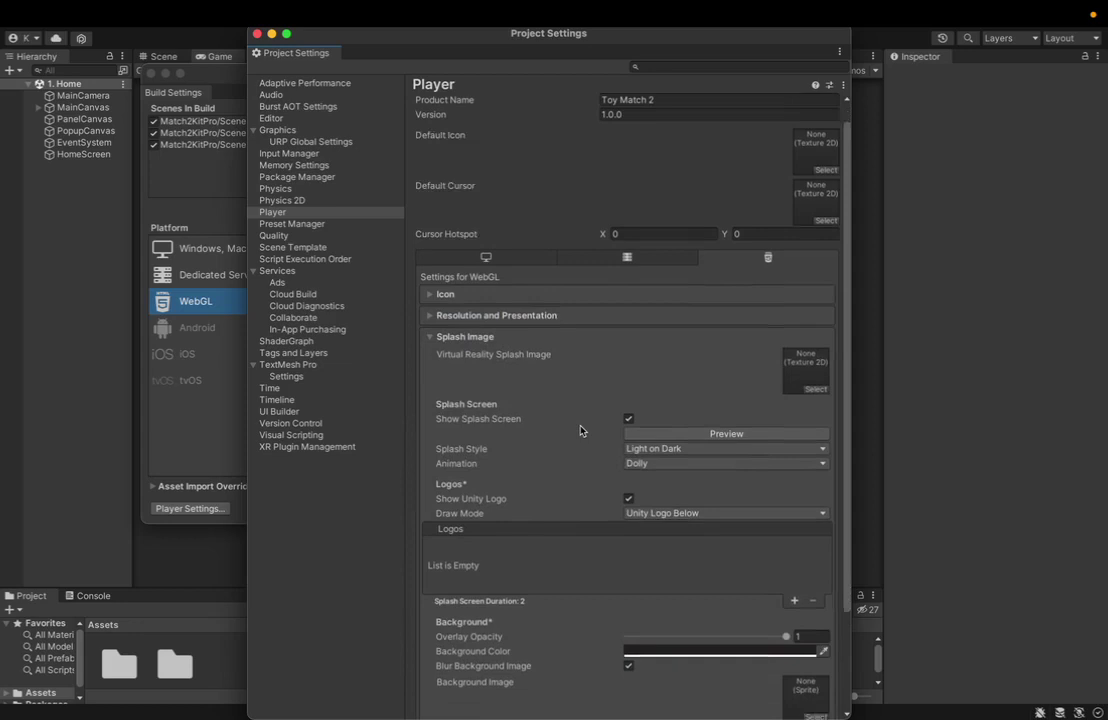
pyautogui.scroll(-2, 580, 431)
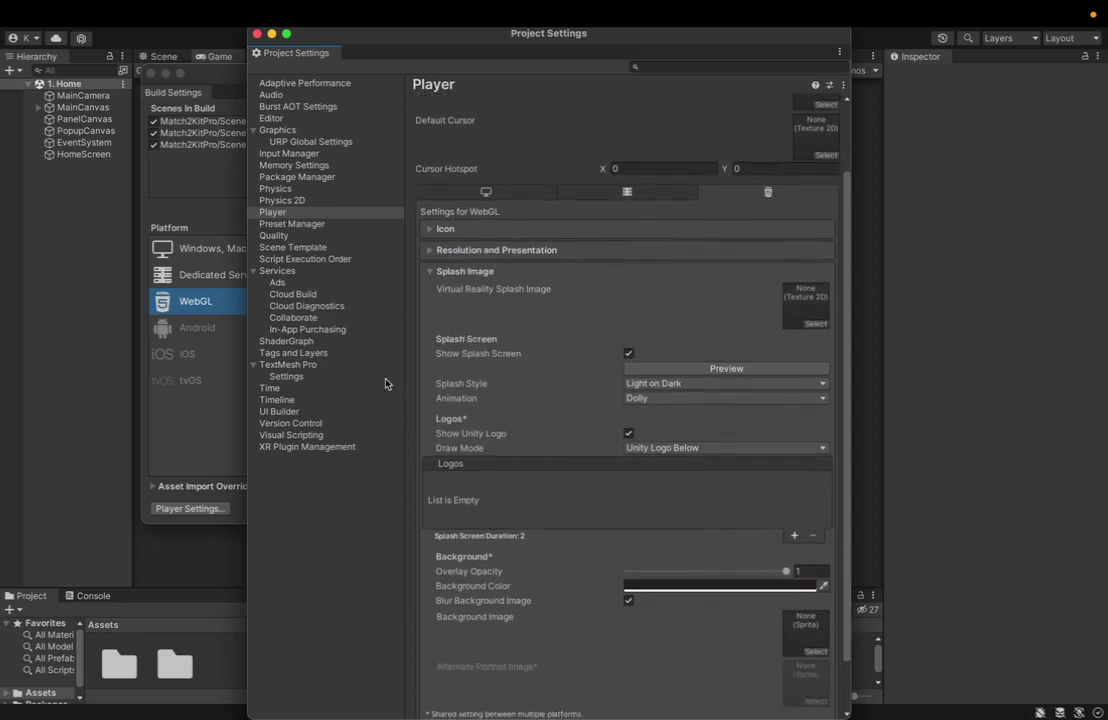
pyautogui.scroll(-1, 544, 378)
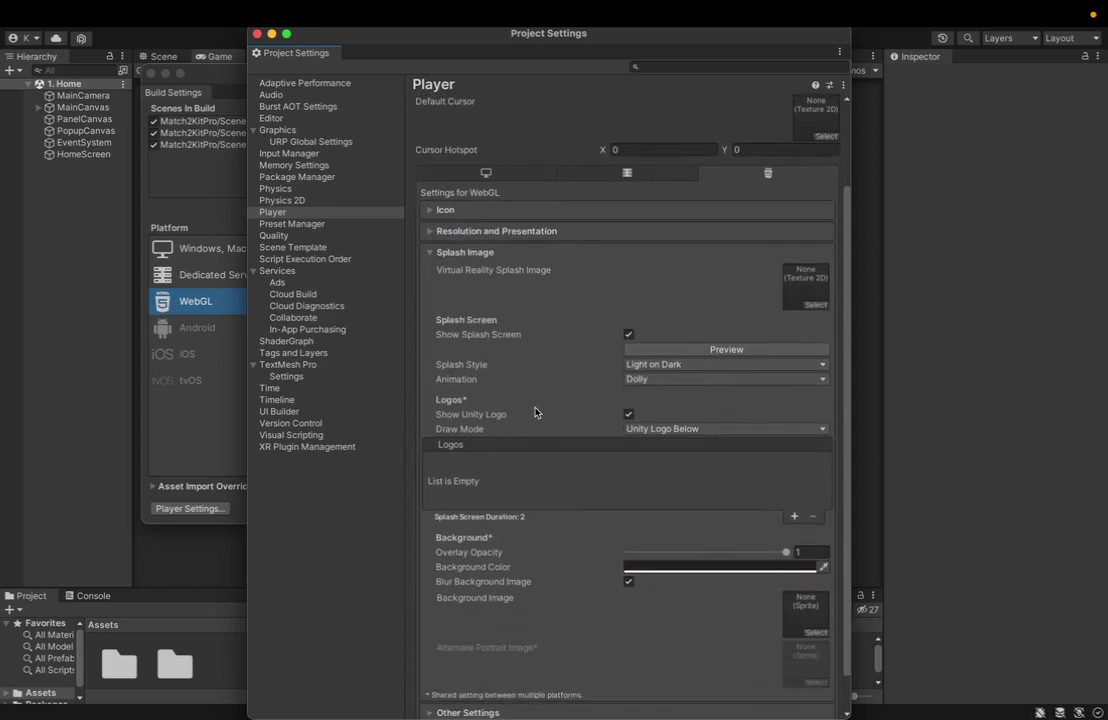
pyautogui.click(628, 414)
pyautogui.scroll(-1, 607, 466)
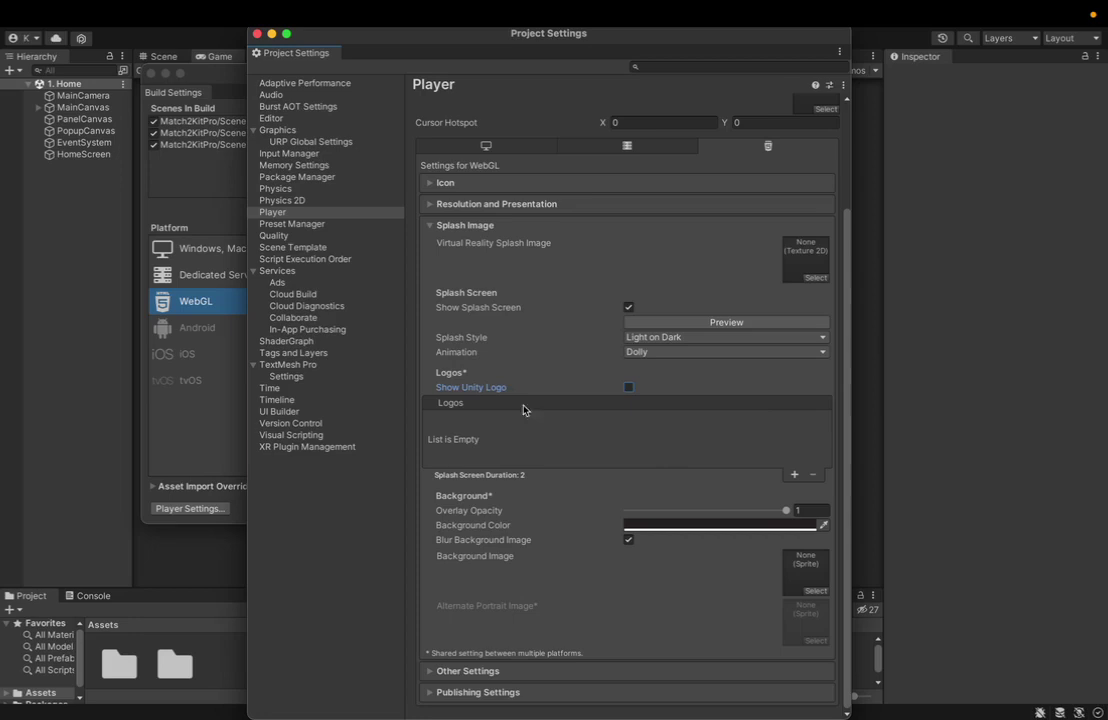
pyautogui.click(428, 228)
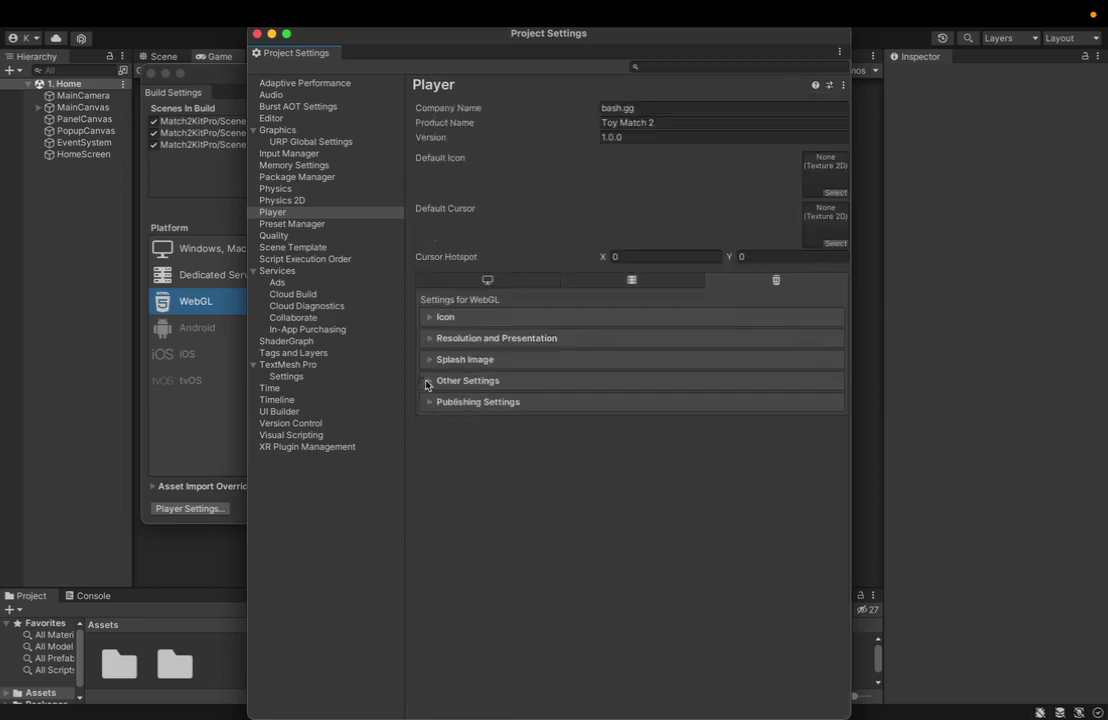
# Review the WebGL Other Settings, collapse them, and expand Publishing Settings
pyautogui.click(428, 386)
pyautogui.scroll(-10, 554, 466)
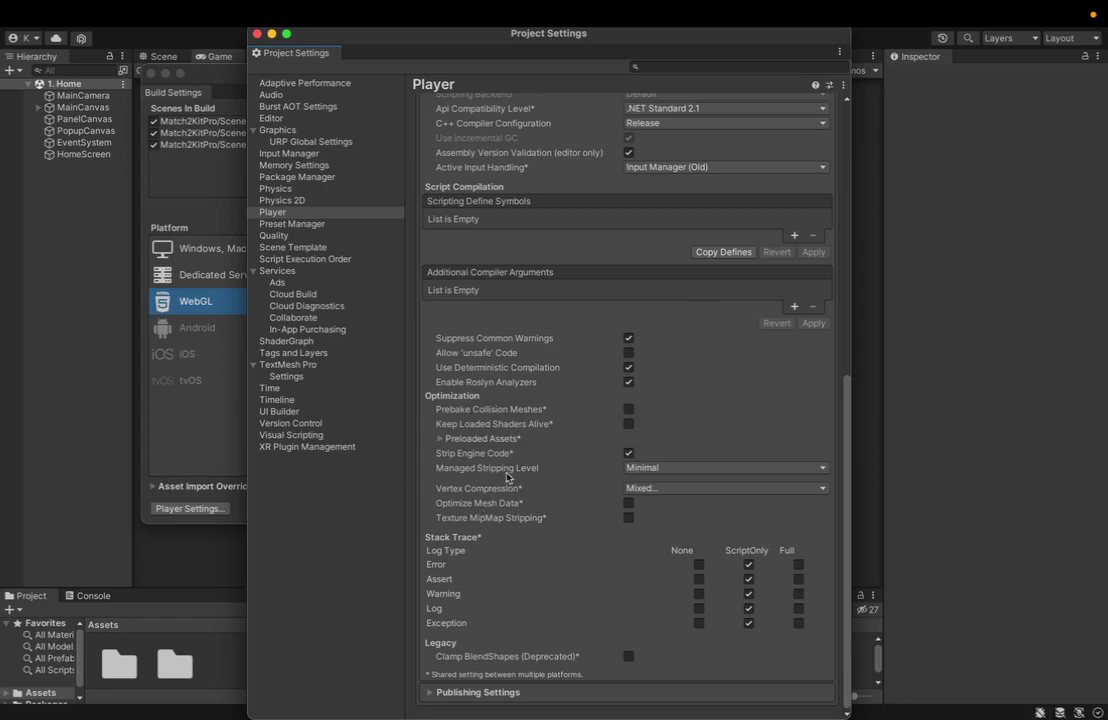
pyautogui.scroll(10, 506, 477)
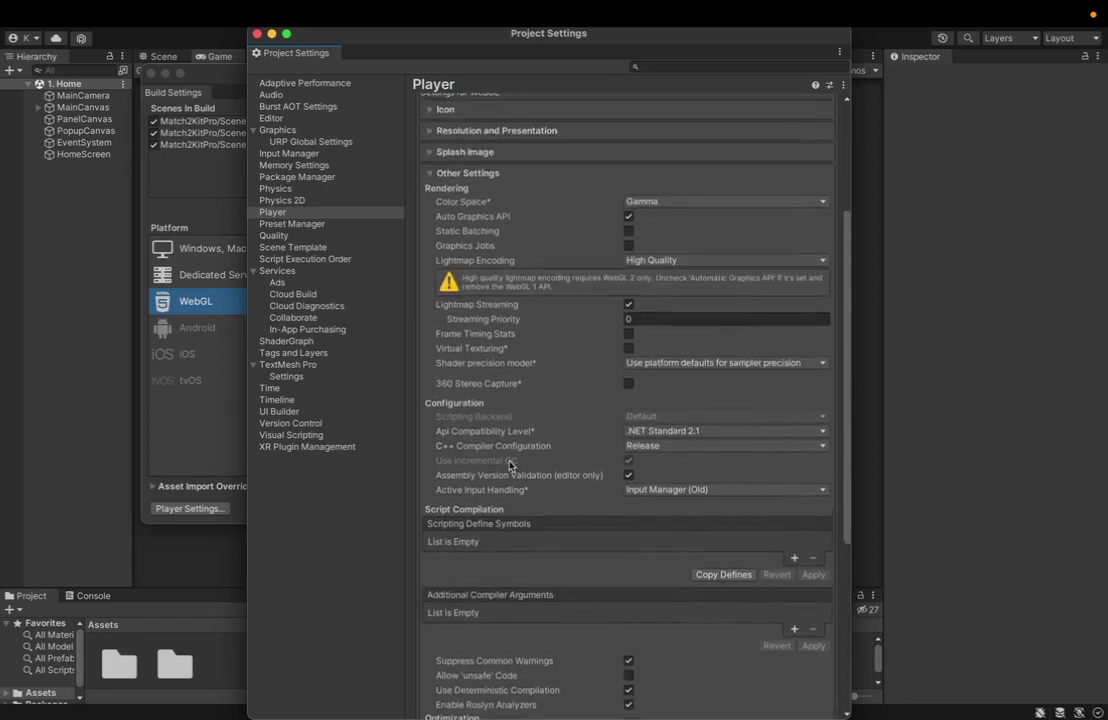
pyautogui.scroll(3, 509, 465)
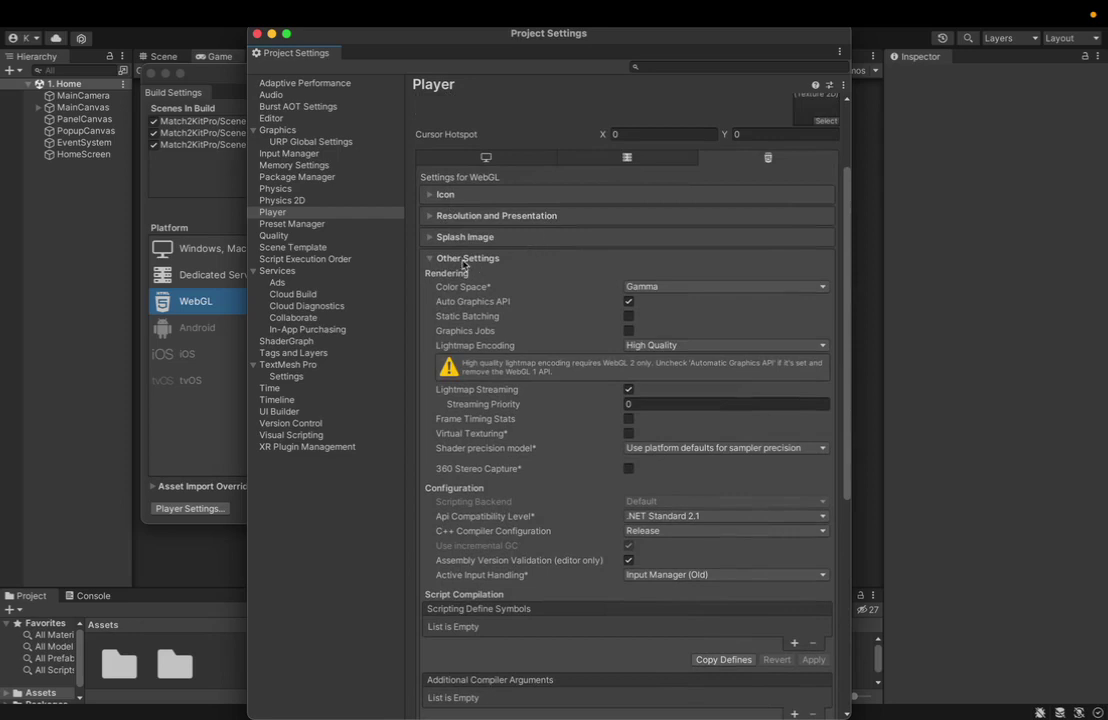
pyautogui.click(440, 259)
pyautogui.click(468, 403)
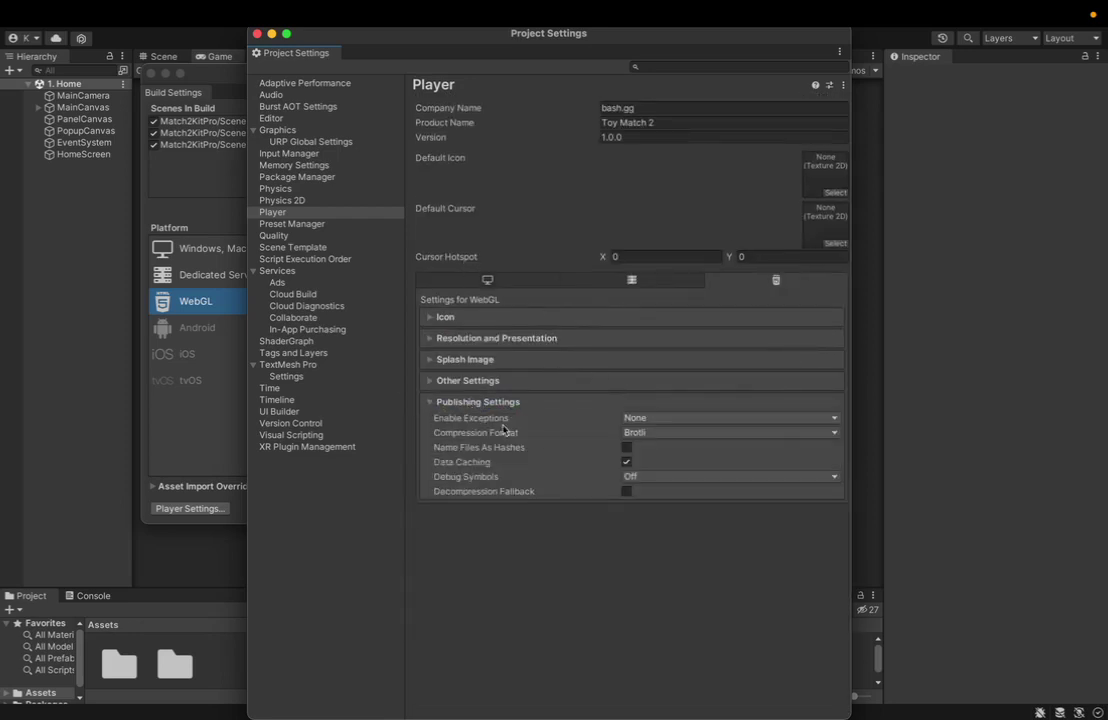
# Try Explicitly Thrown Exceptions Only, then set Enable Exceptions back to None
pyautogui.click(668, 418)
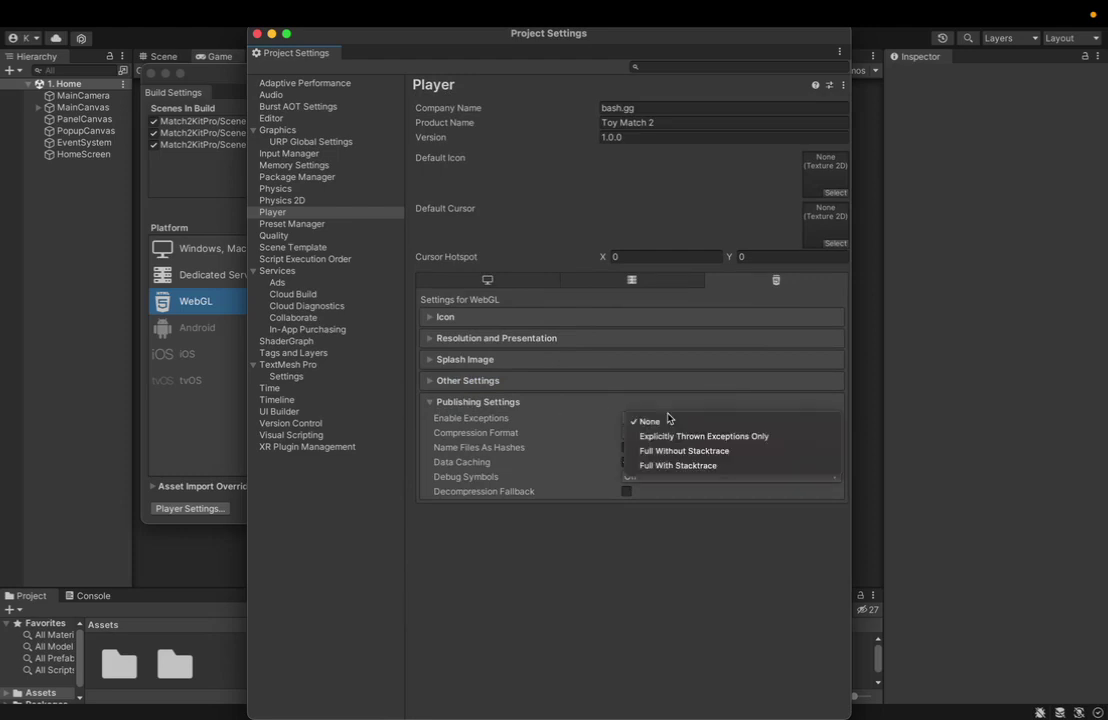
pyautogui.click(663, 422)
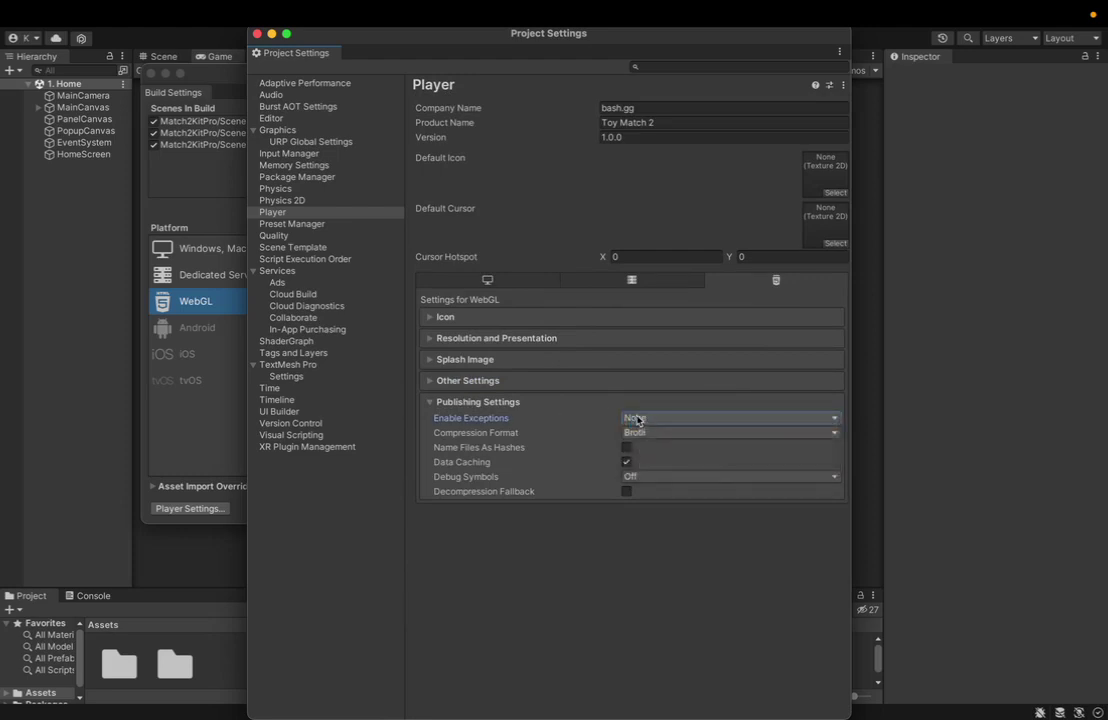
pyautogui.click(635, 419)
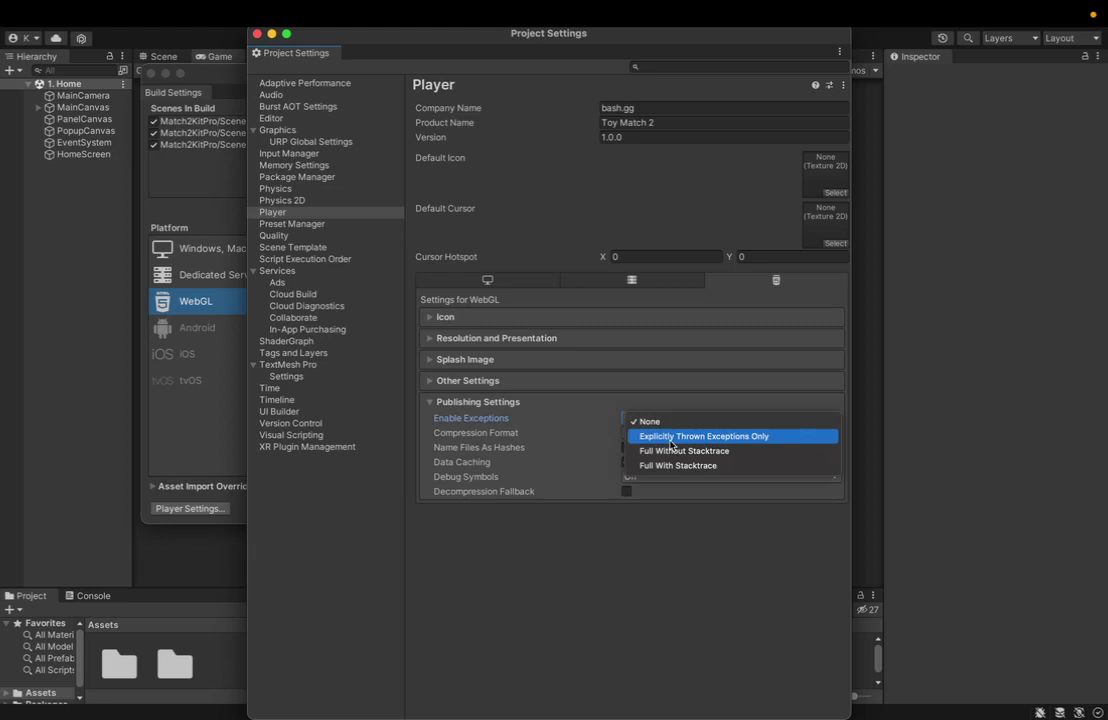
pyautogui.click(668, 438)
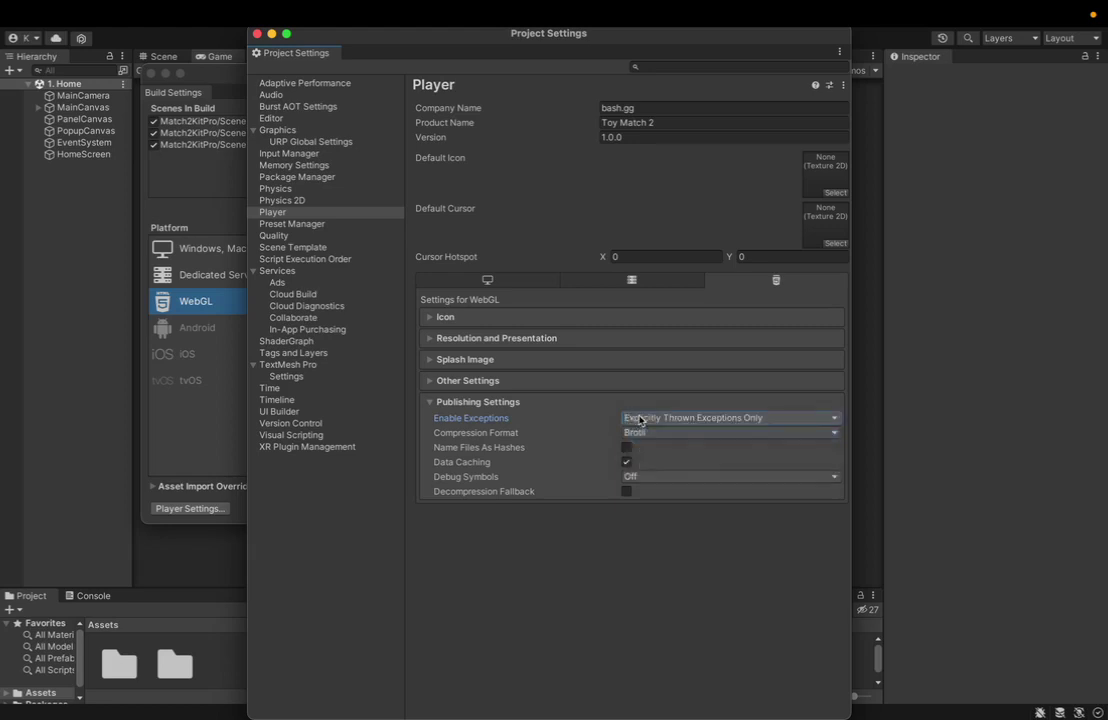
pyautogui.click(637, 420)
pyautogui.click(640, 409)
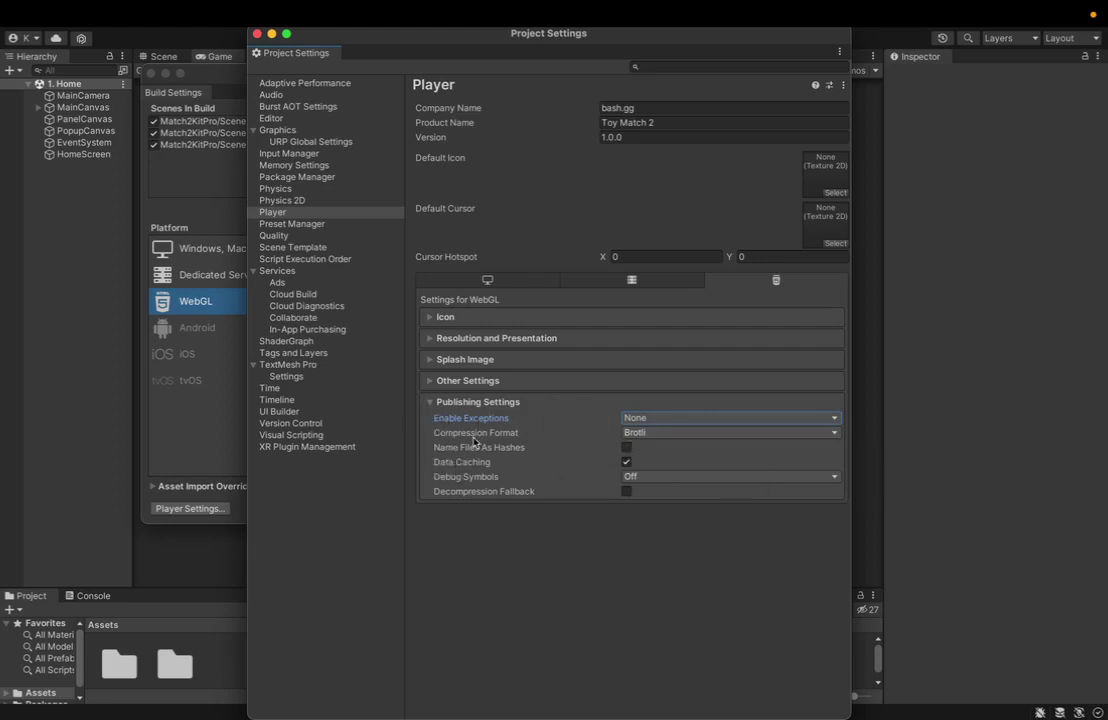
# Keep Brotli compression and collapse the Publishing Settings section
pyautogui.click(628, 434)
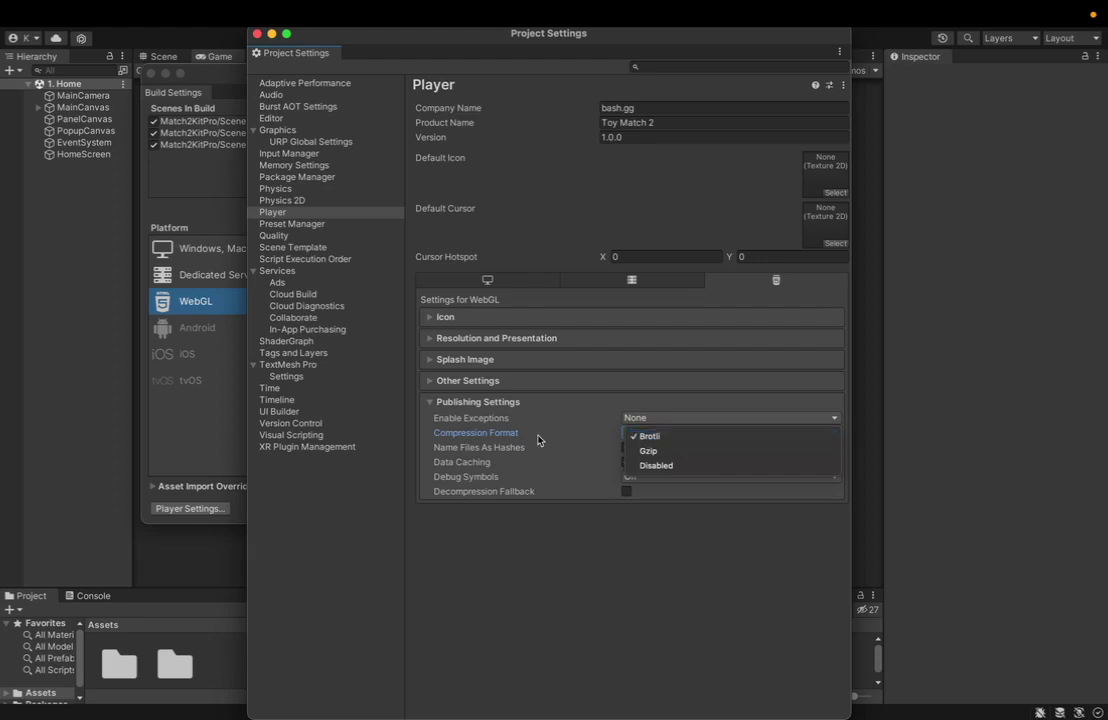
pyautogui.click(672, 438)
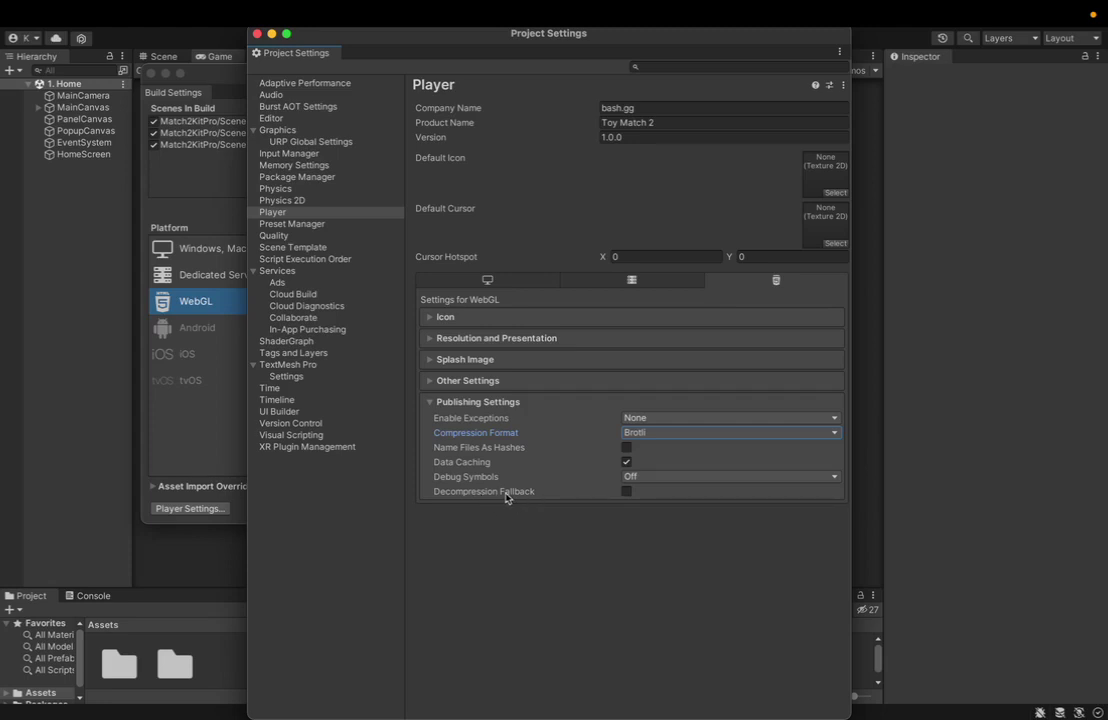
pyautogui.moveTo(507, 497)
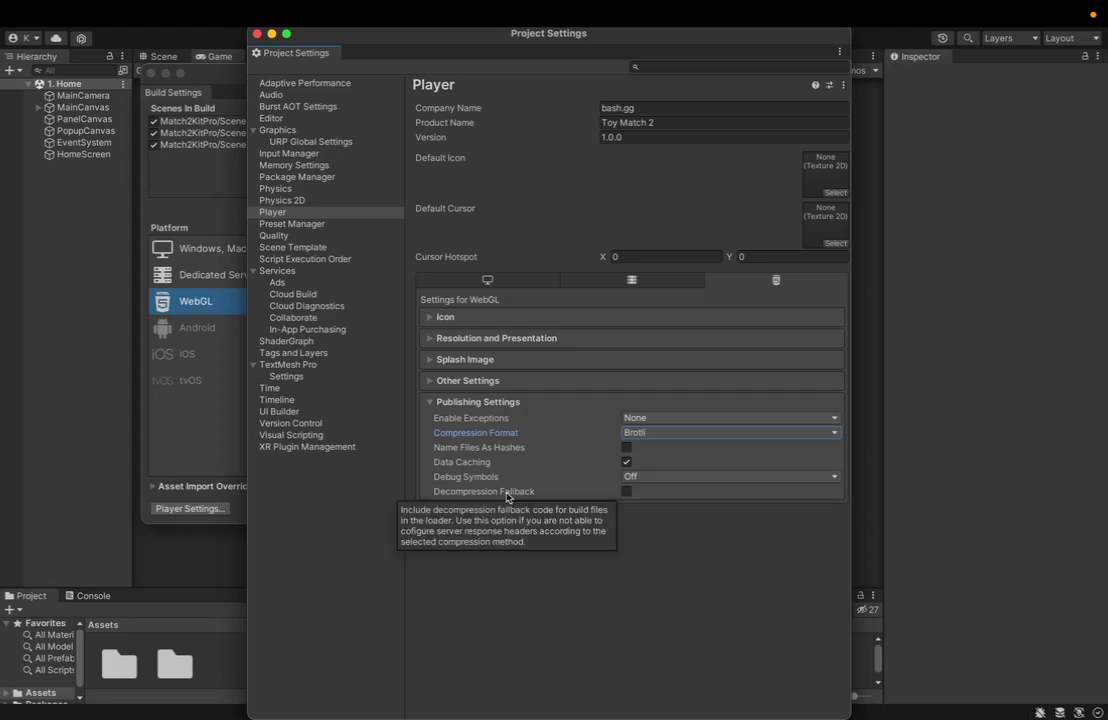
pyautogui.click(462, 403)
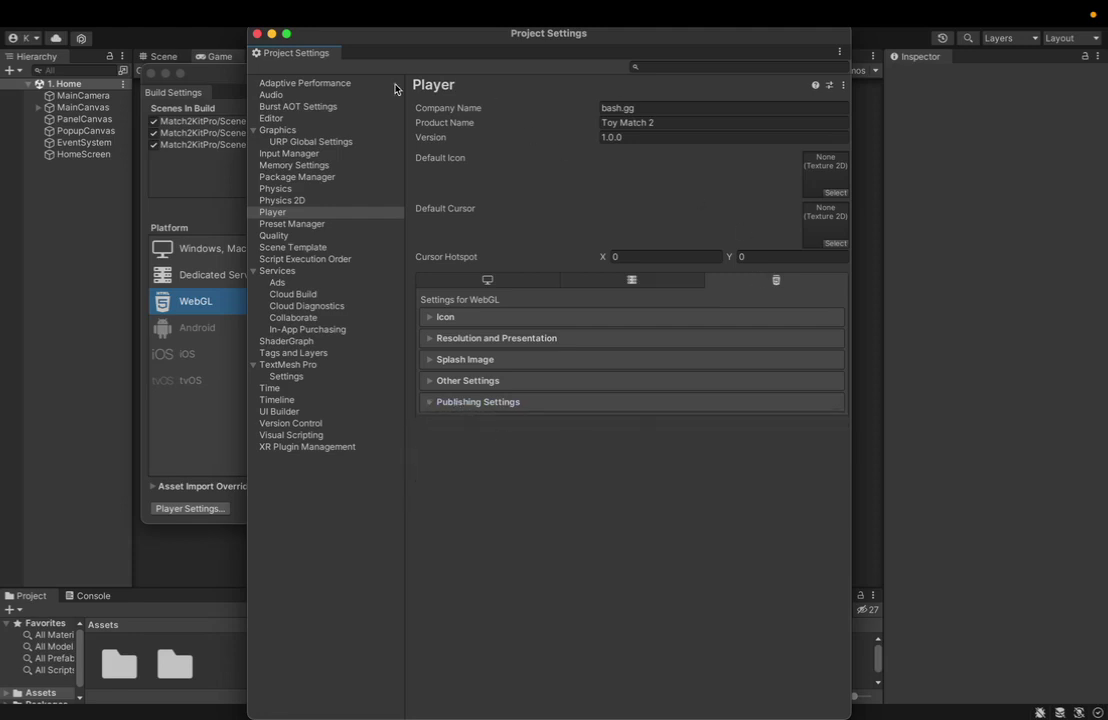
# Build And Run the WebGL game as ToyMatch, replacing the existing build folder
pyautogui.click(258, 35)
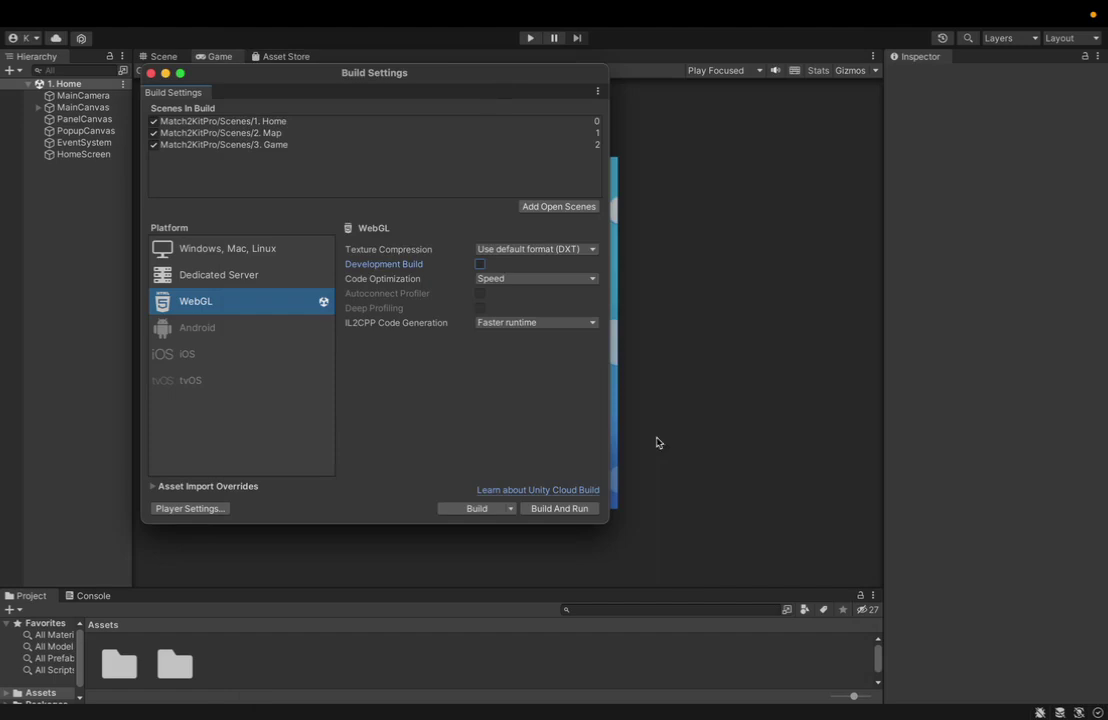
pyautogui.click(553, 512)
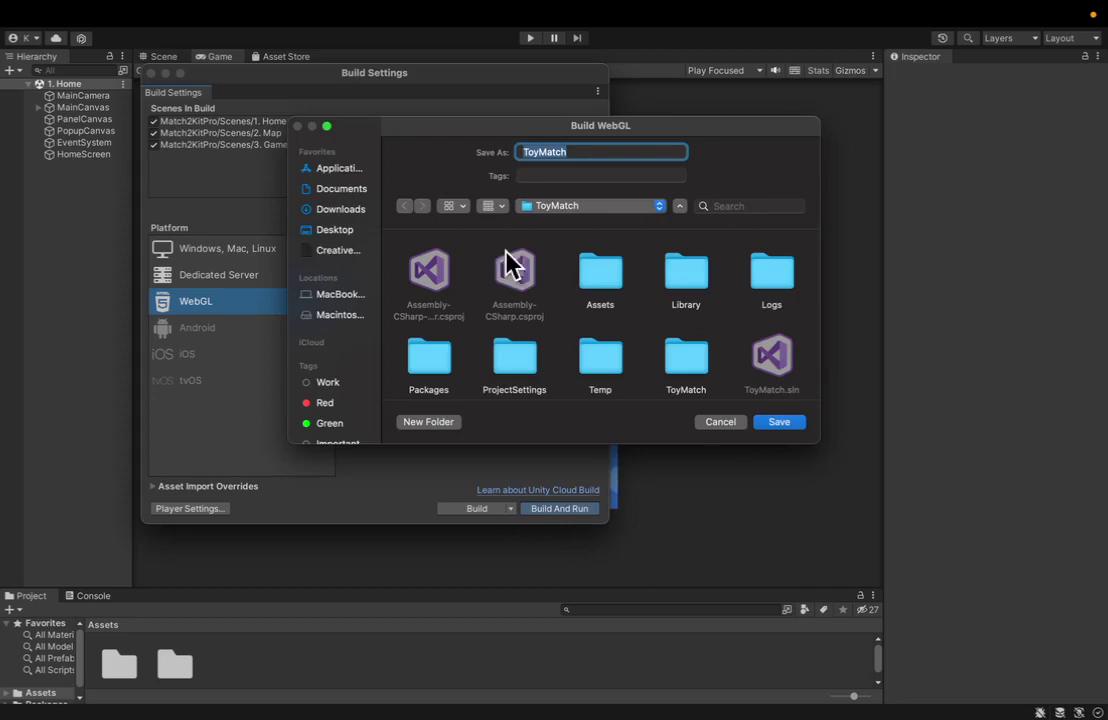
pyautogui.click(770, 420)
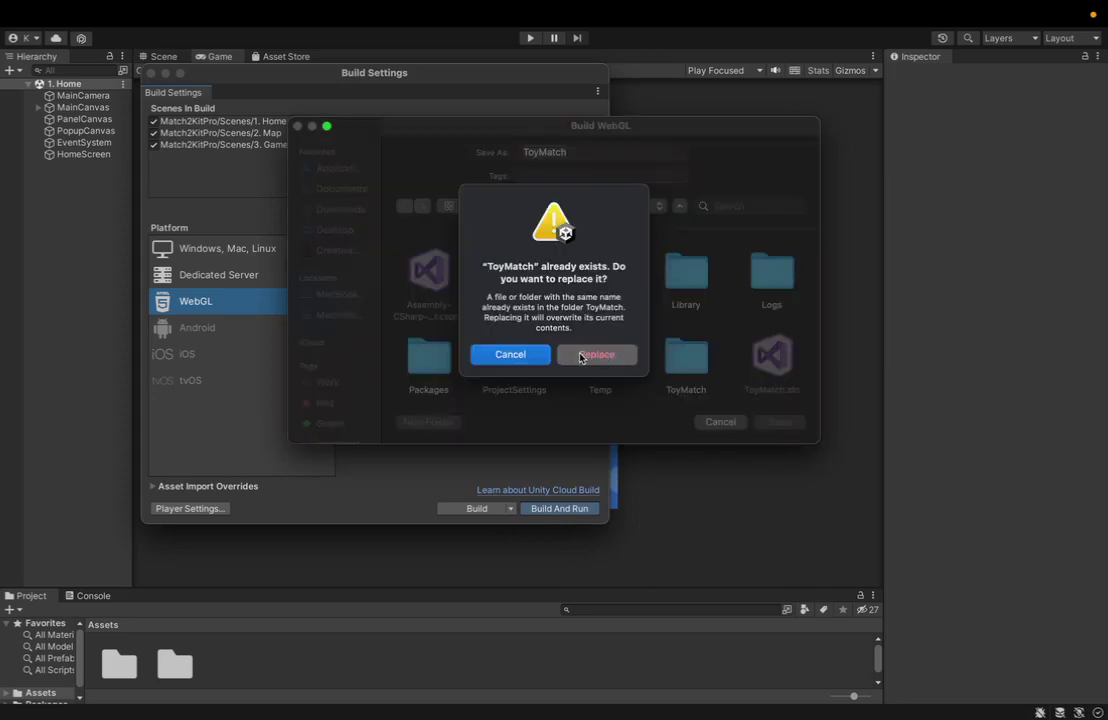
pyautogui.click(580, 356)
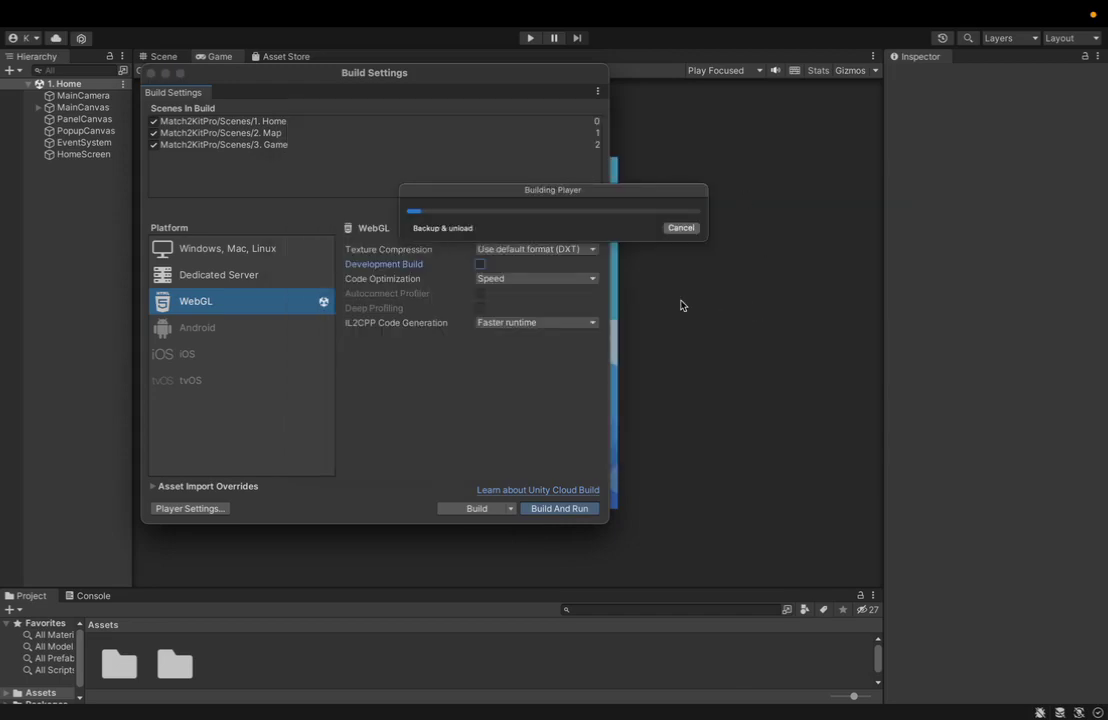